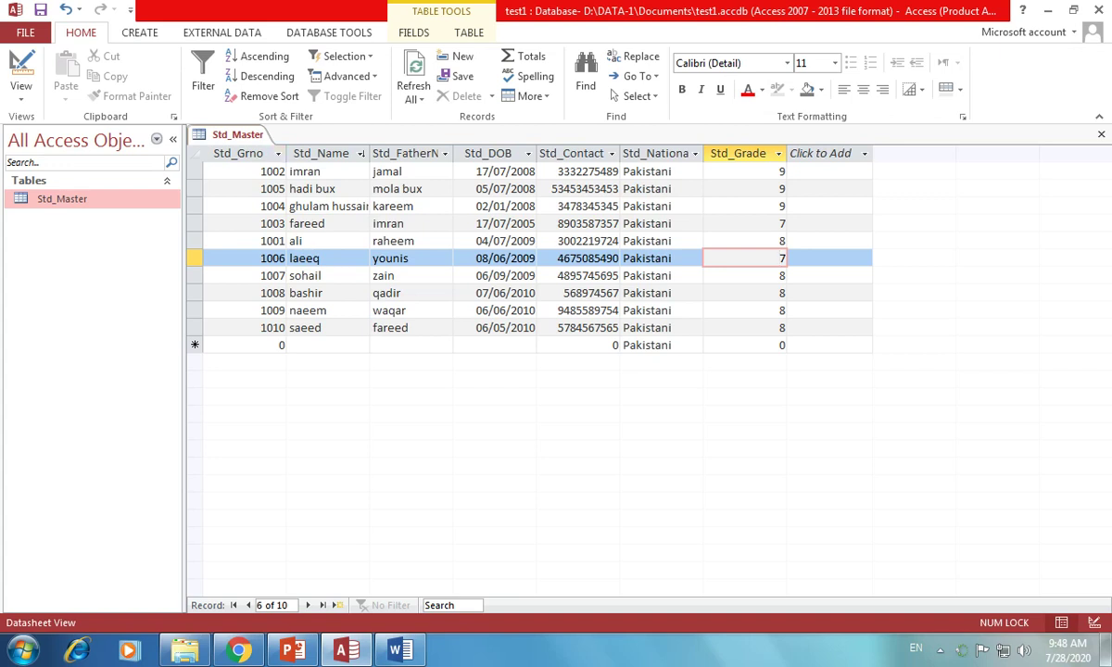
Step: Sort the Std_Master records by Std_Grno in ascending order
{"action": "left_click", "coordinate": [278, 153]}
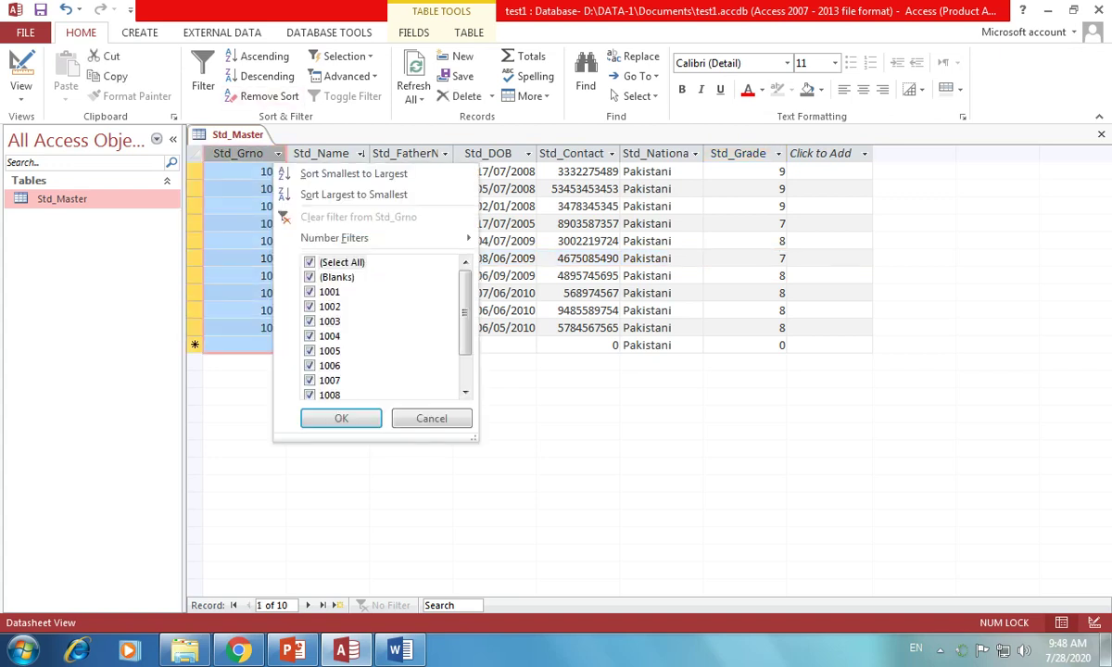
{"action": "key", "text": "Escape"}
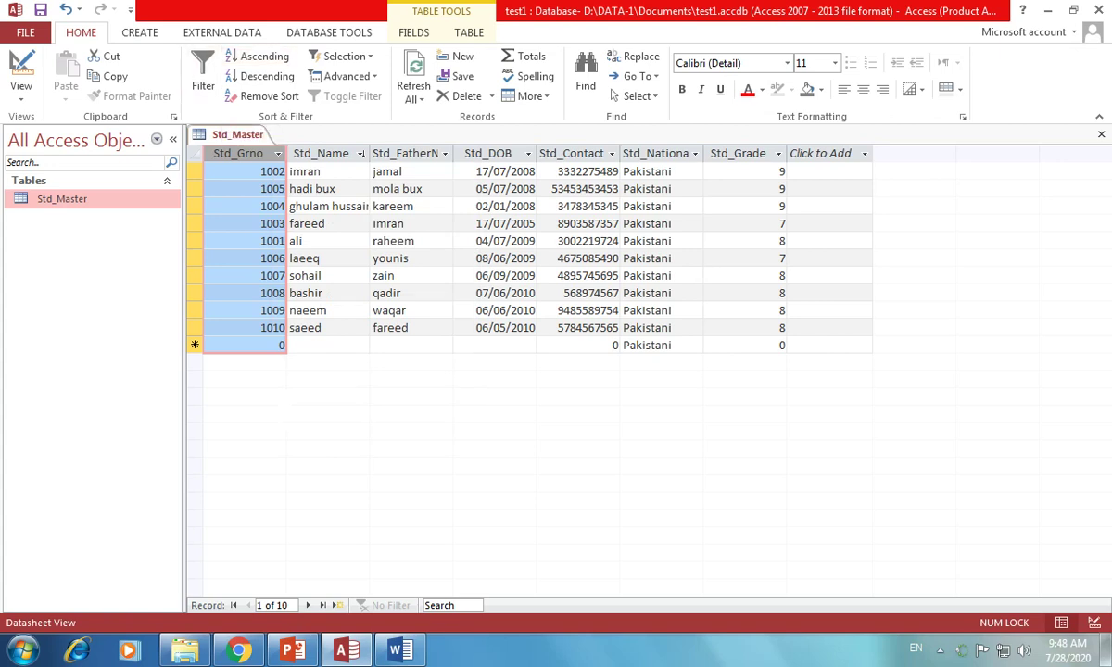
{"action": "left_click", "coordinate": [257, 56]}
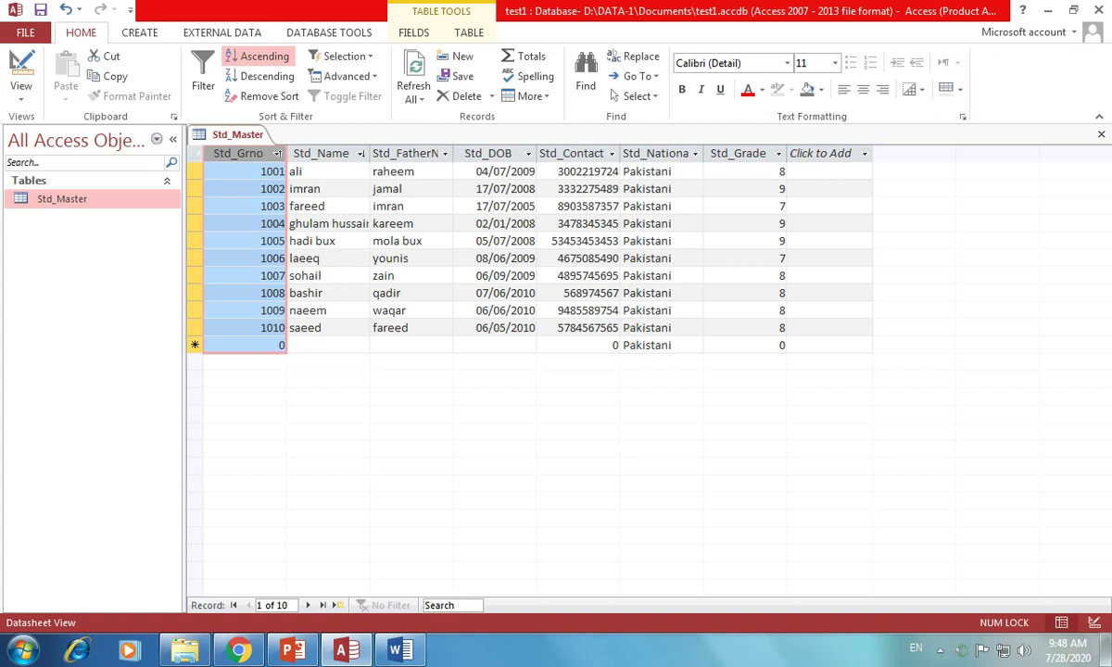
{"action": "left_click", "coordinate": [251, 169]}
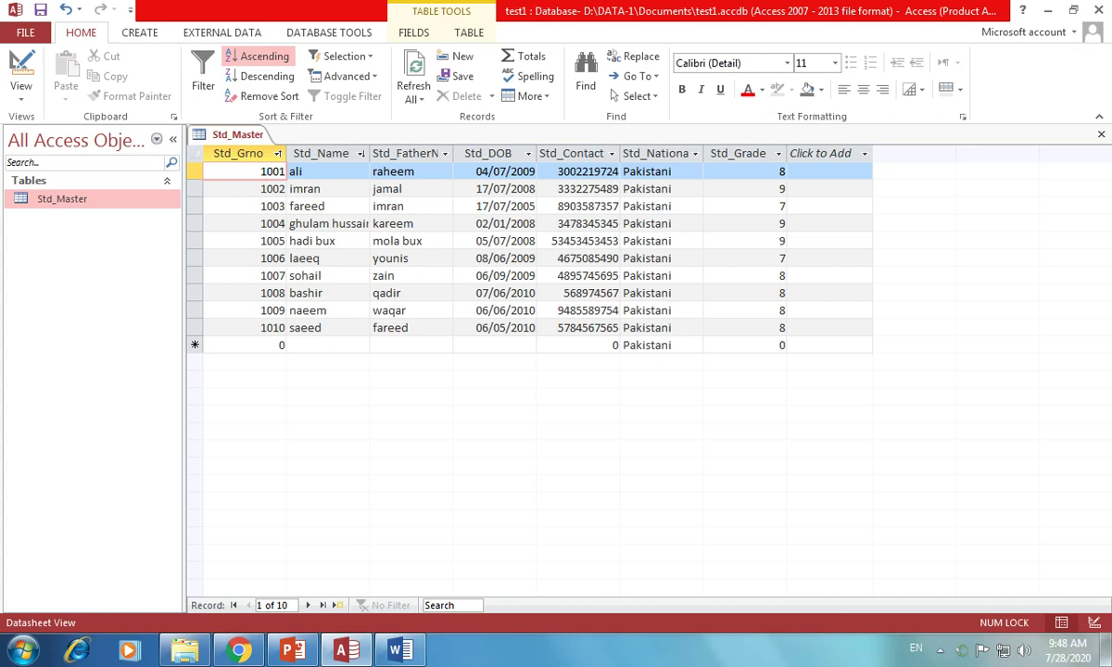
Step: Sort the records by Std_Name in ascending order and switch that sort to descending
{"action": "left_click", "coordinate": [322, 153]}
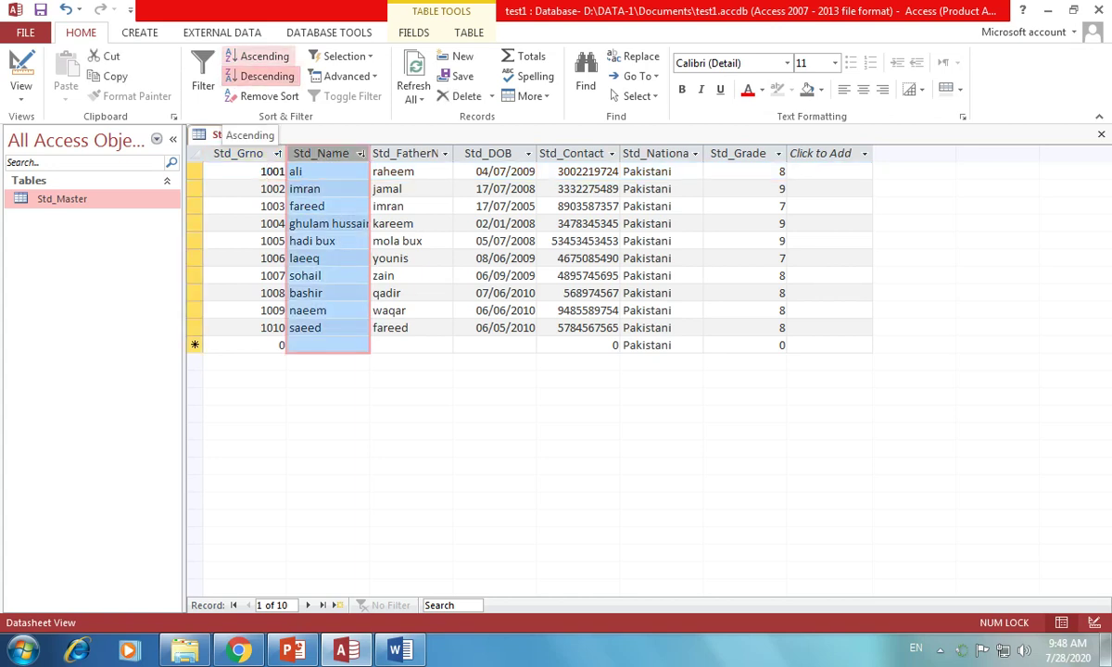
{"action": "left_click", "coordinate": [259, 57]}
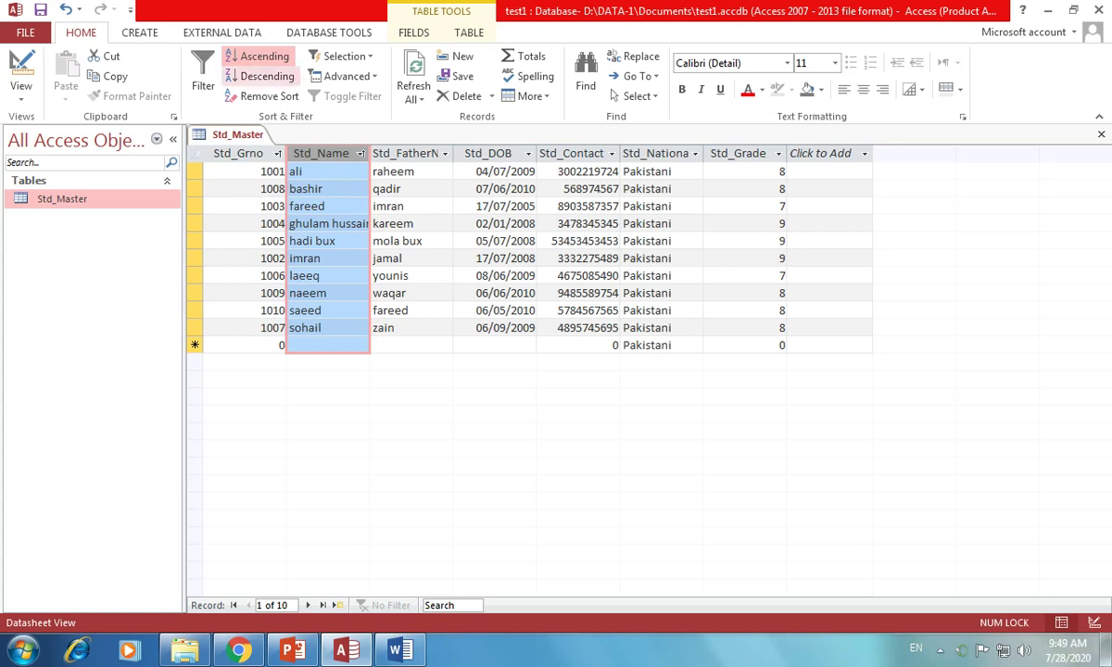
{"action": "left_click", "coordinate": [261, 76]}
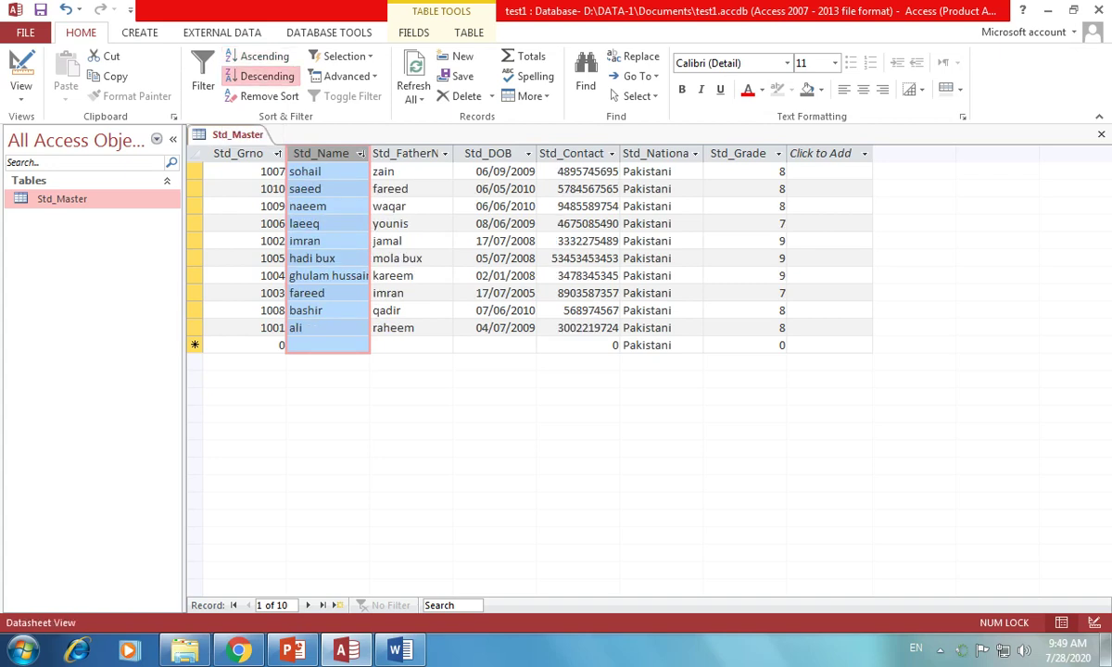
{"action": "key", "text": "Escape"}
Step: Filter the Std_Grade column to show only grade 8 records
{"action": "left_click", "coordinate": [779, 153]}
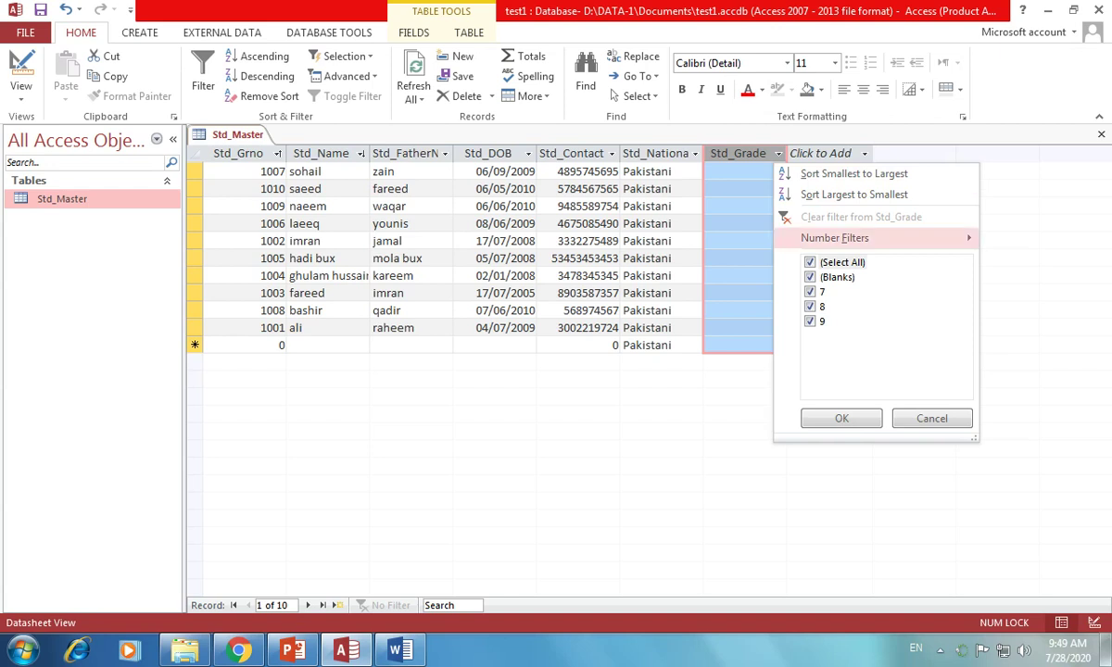
{"action": "left_click", "coordinate": [835, 262]}
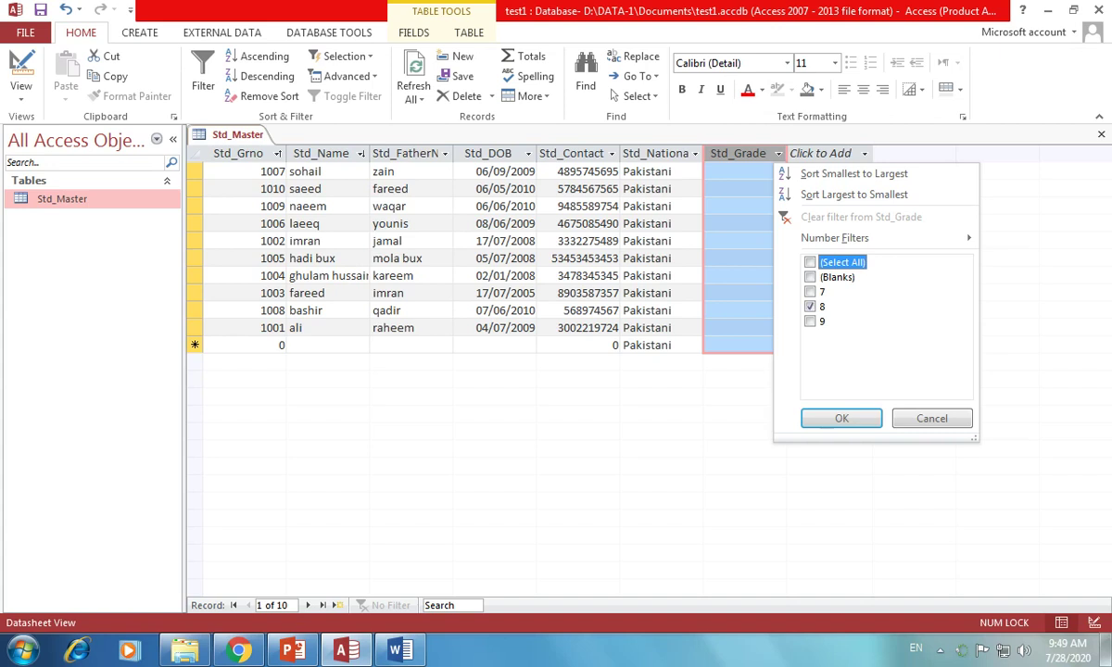
{"action": "left_click", "coordinate": [842, 418]}
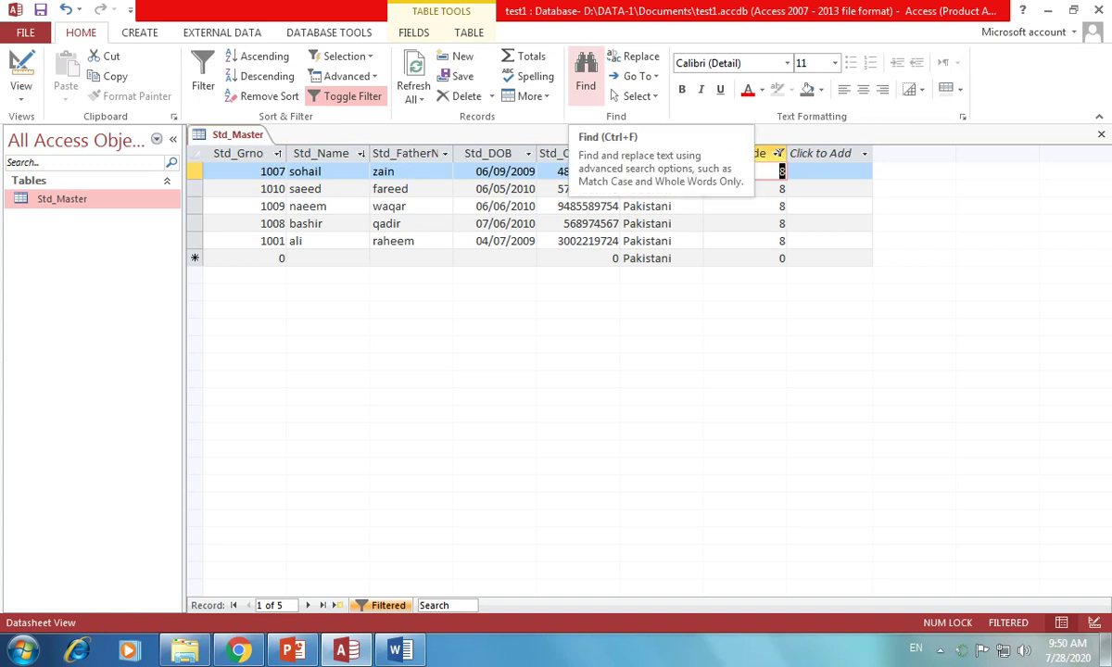
Step: Open Find and set it to look in the current document, match Any Part of Field and search All
{"action": "left_click", "coordinate": [586, 74]}
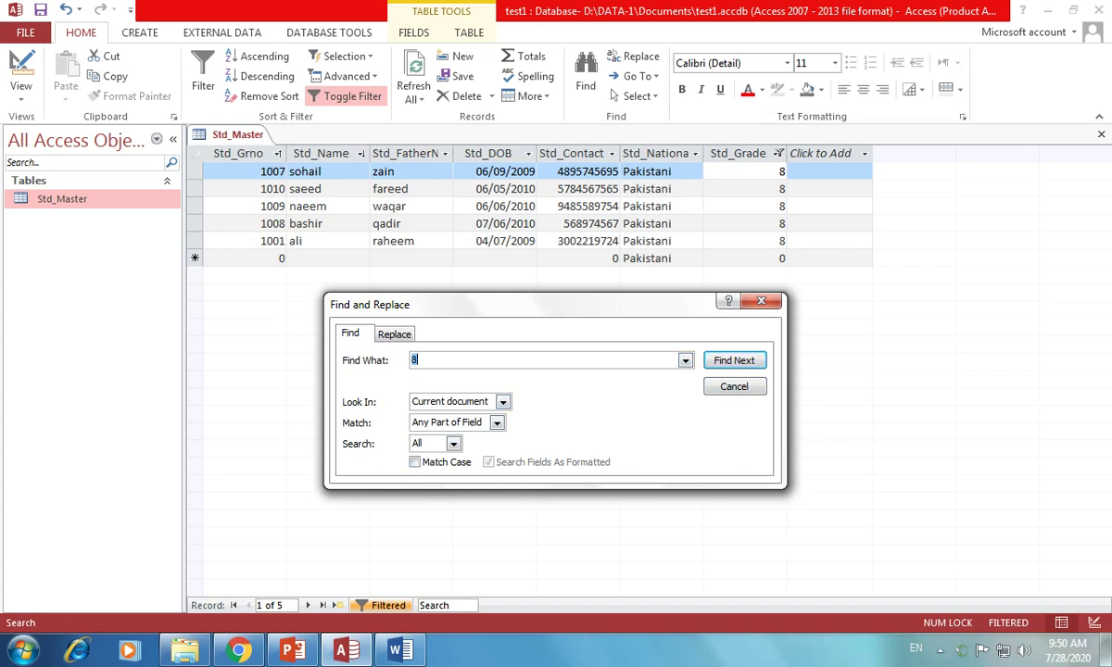
{"action": "left_click", "coordinate": [503, 402]}
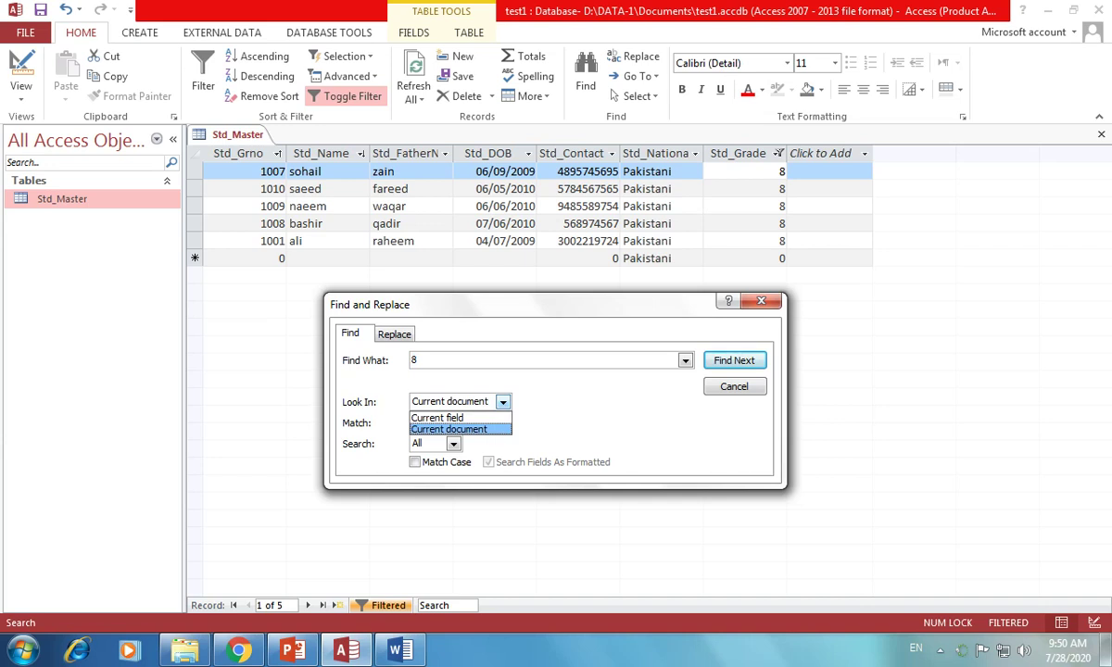
{"action": "left_click", "coordinate": [464, 429]}
{"action": "left_click", "coordinate": [498, 424]}
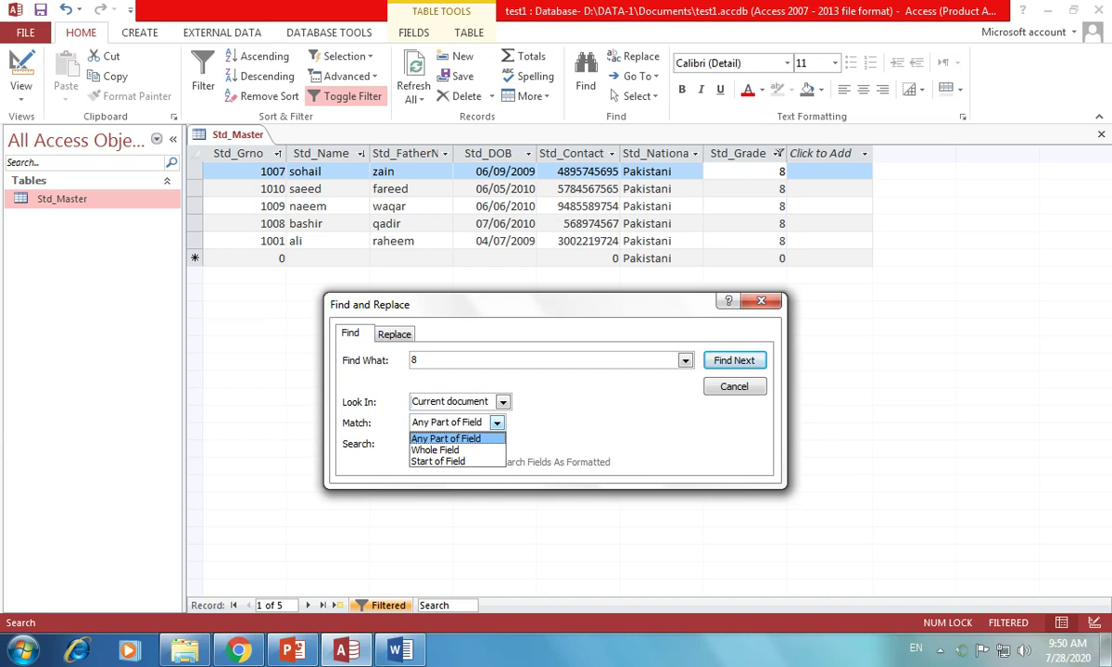
{"action": "key", "text": "Return"}
{"action": "key", "text": "Tab"}
{"action": "key", "text": "alt+Down"}
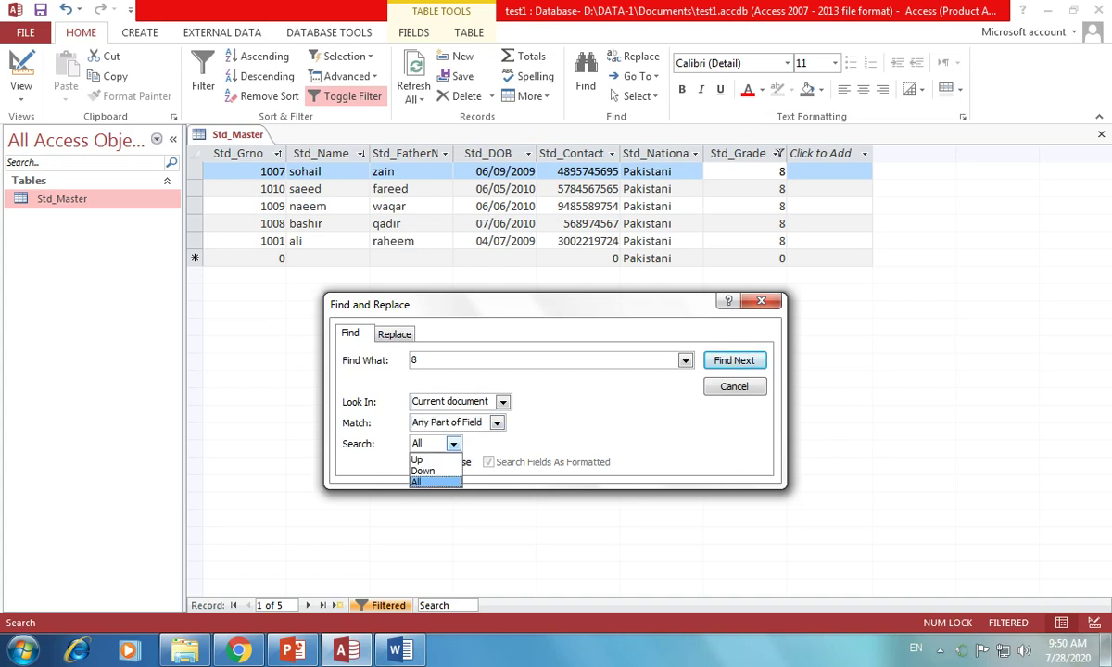
{"action": "key", "text": "Return"}
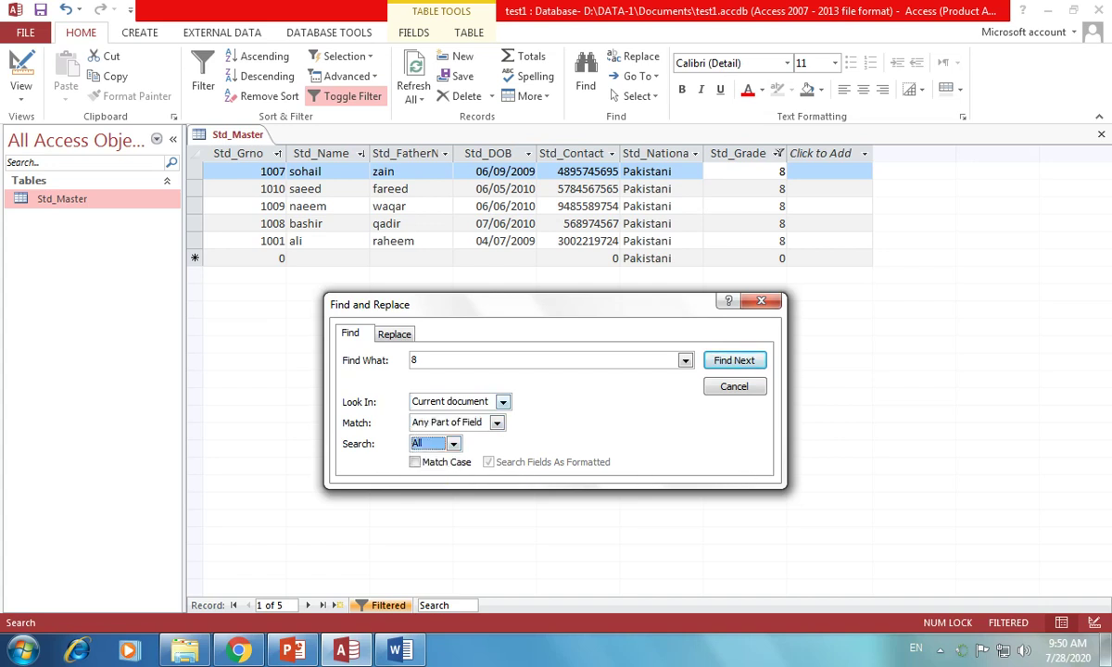
Step: Search for the father's name of the third listed student and close Find and Replace
{"action": "double_click", "coordinate": [415, 361]}
{"action": "type", "text": "waqar"}
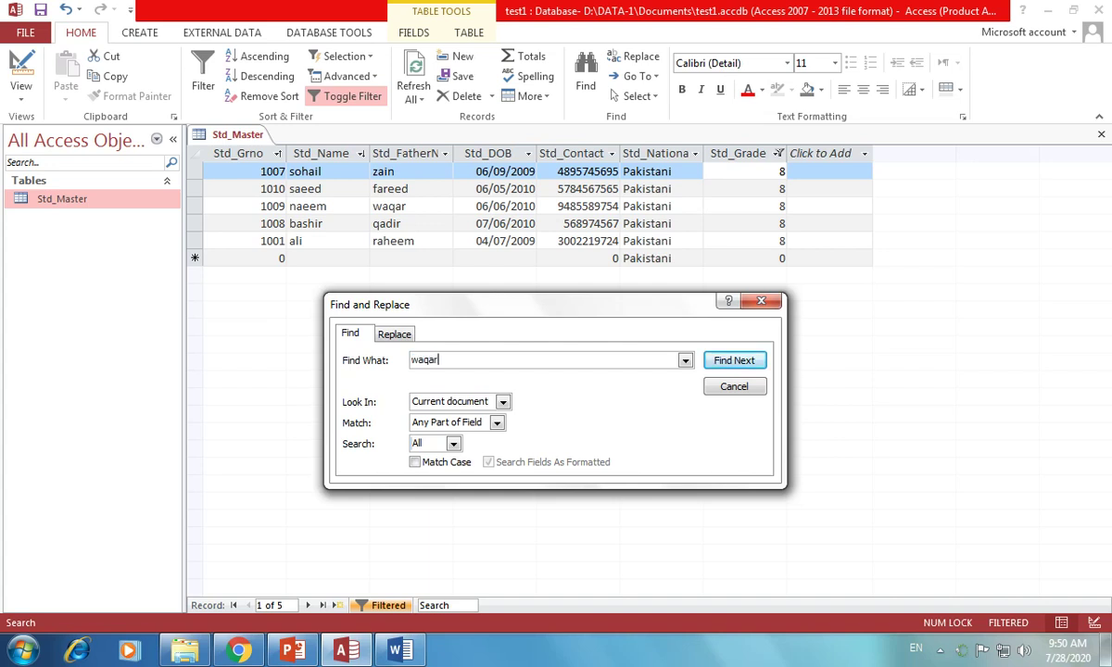
{"action": "key", "text": "Return"}
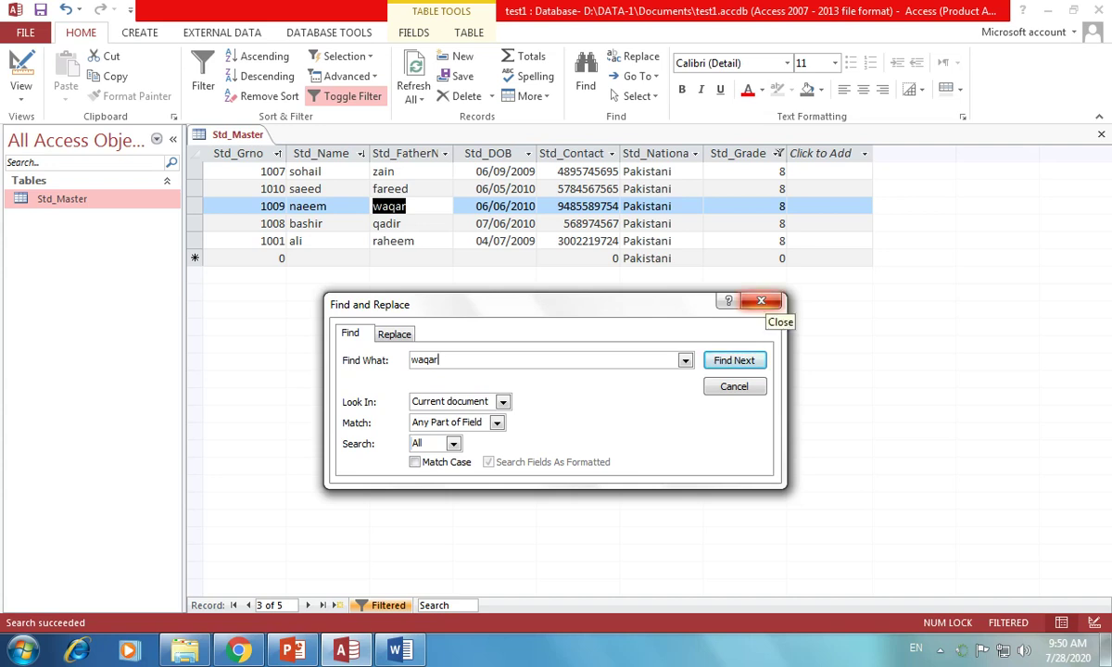
{"action": "left_click", "coordinate": [761, 301]}
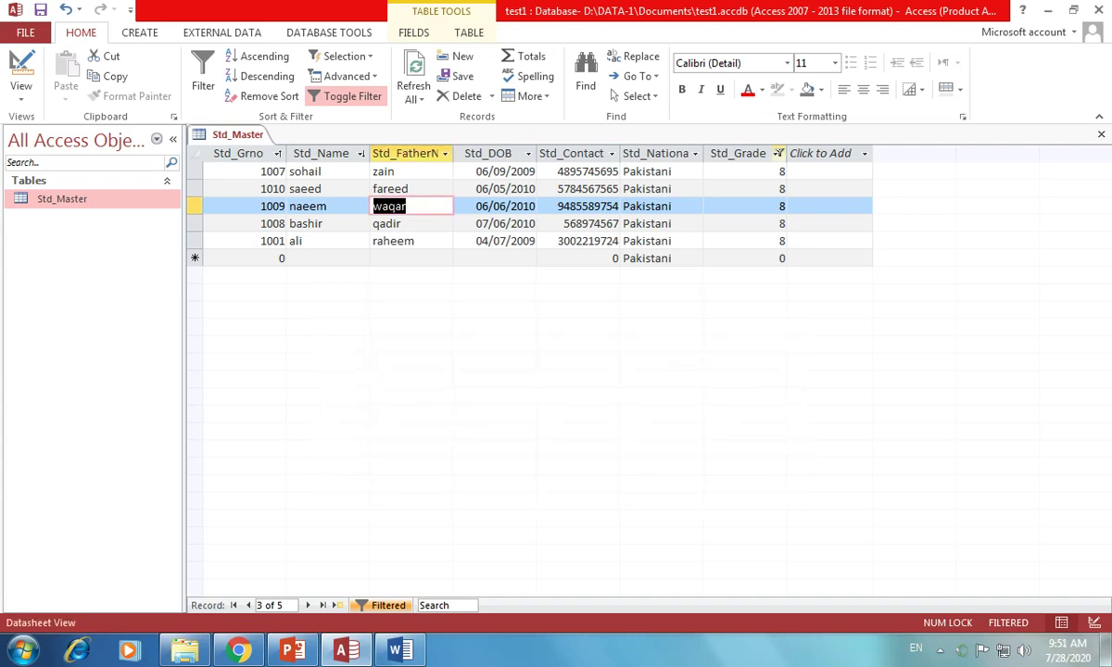
Step: Remove the grade restriction by selecting all values in the Std_Grade filter
{"action": "left_click", "coordinate": [778, 153]}
{"action": "left_click", "coordinate": [834, 262]}
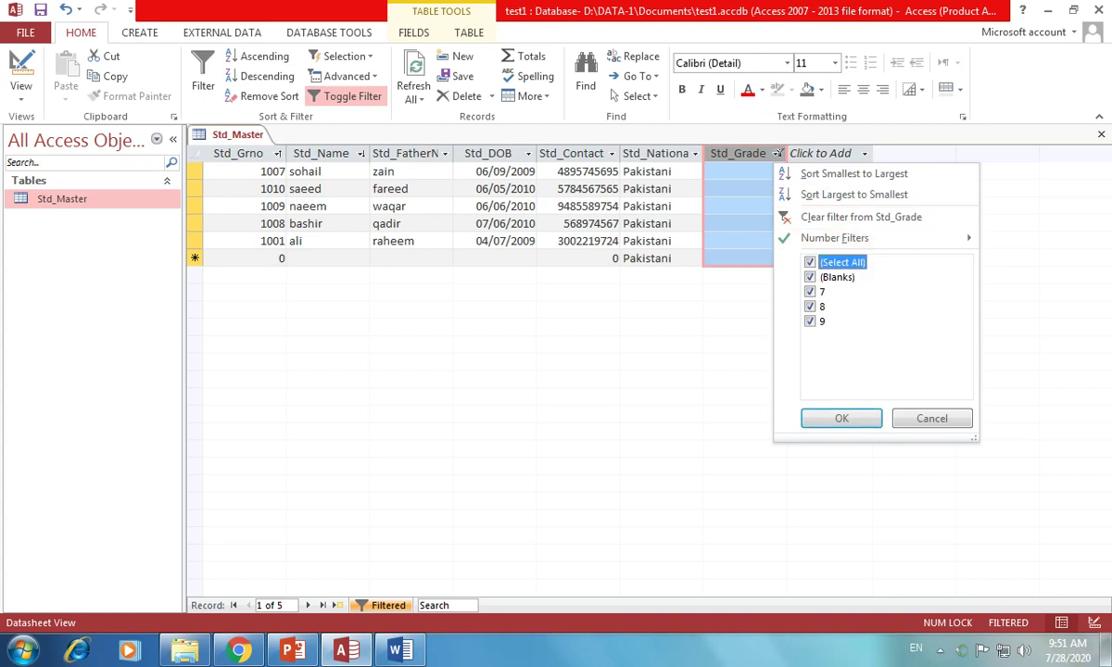
{"action": "left_click", "coordinate": [841, 418]}
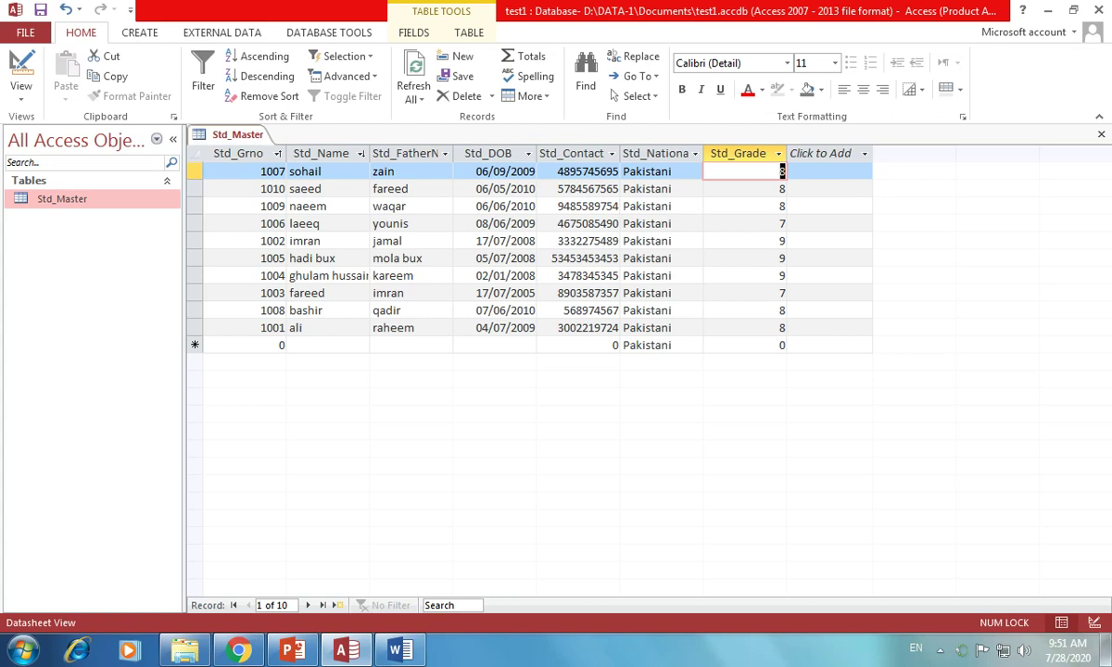
Step: Show the Totals row in the Std_Master datasheet and inspect the Std_Grade and Std_Grno totals
{"action": "left_click", "coordinate": [280, 346]}
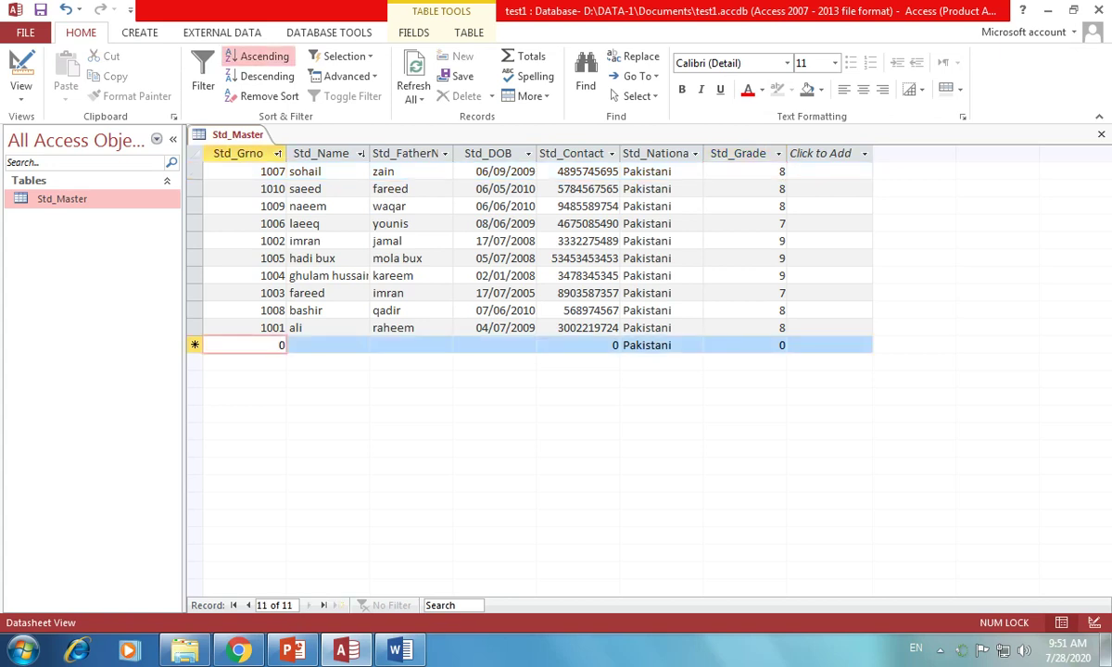
{"action": "left_click", "coordinate": [779, 346]}
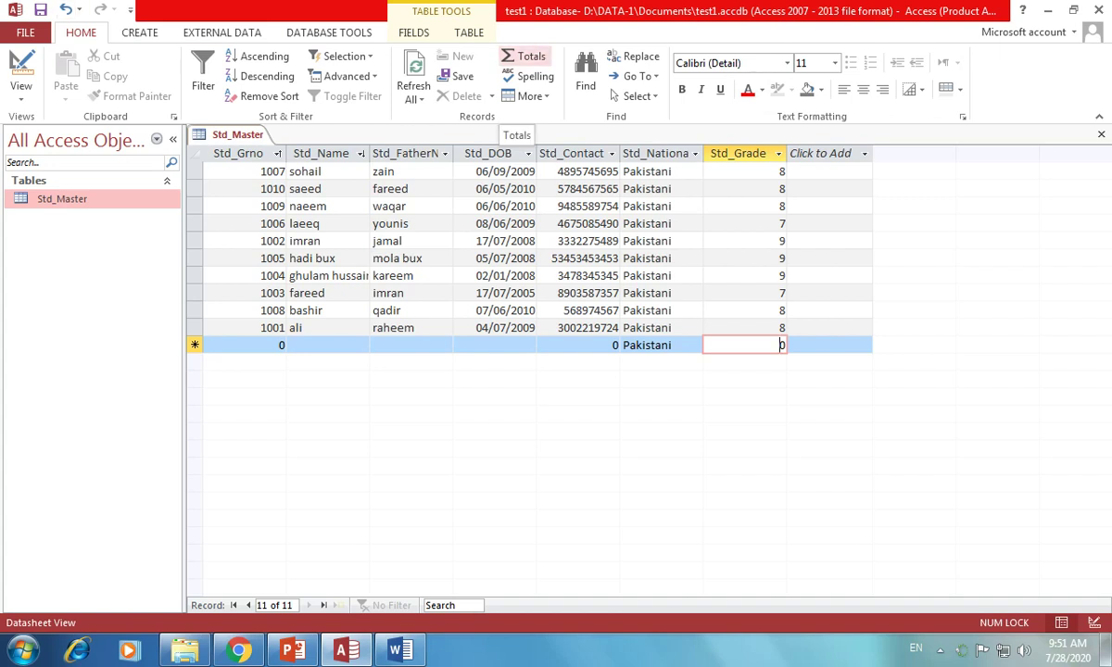
{"action": "left_click", "coordinate": [515, 58]}
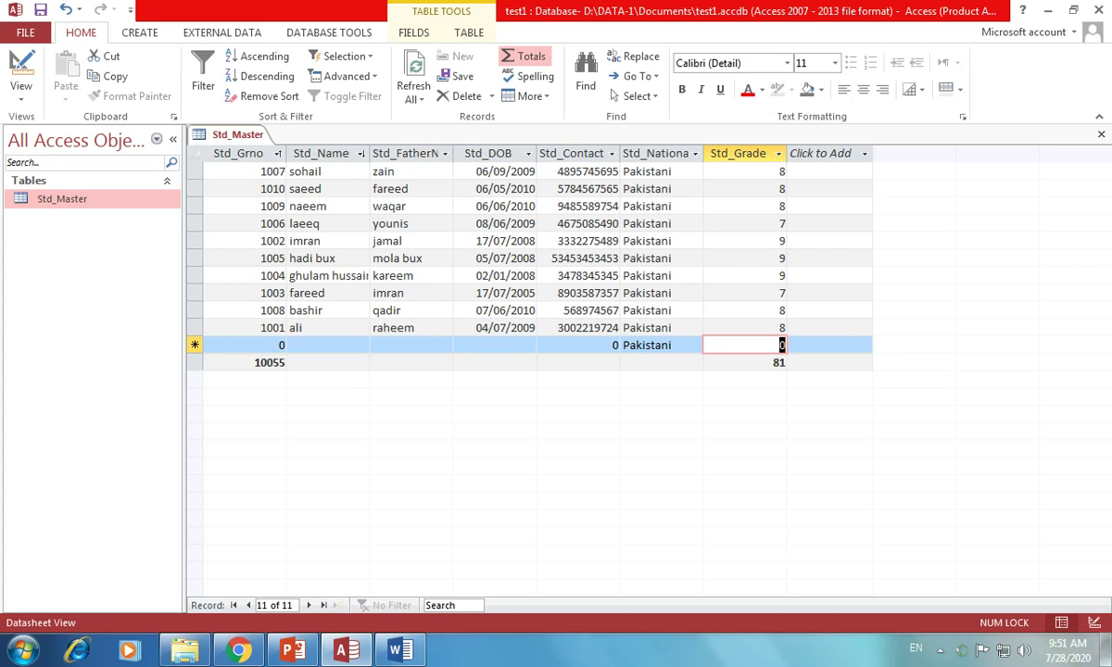
{"action": "left_click", "coordinate": [753, 362]}
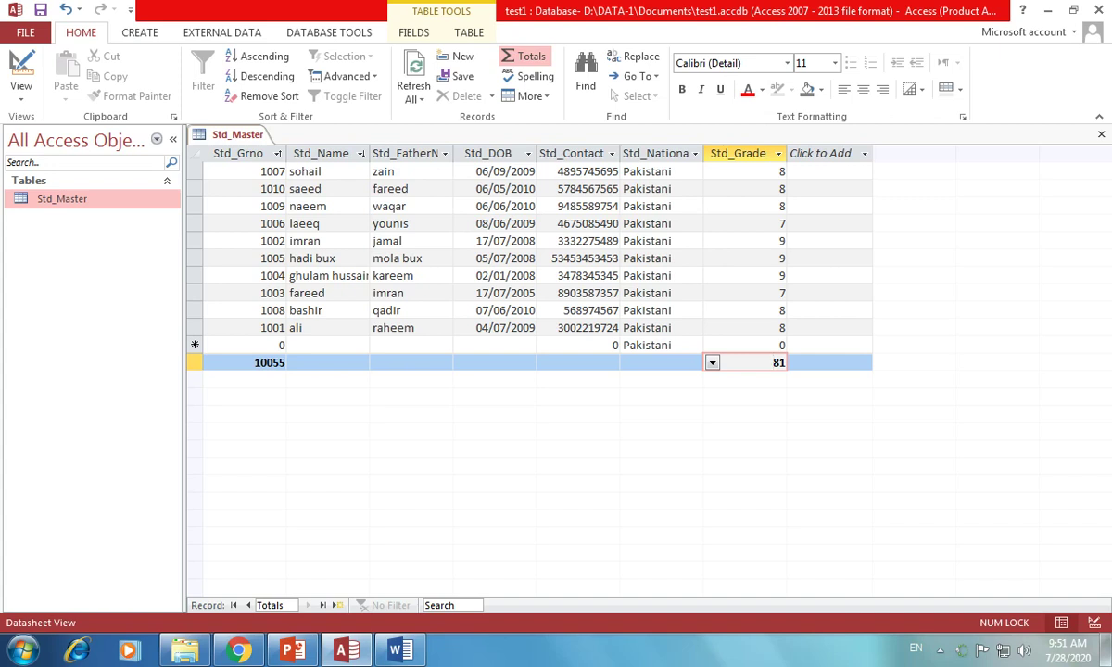
{"action": "left_click", "coordinate": [248, 362]}
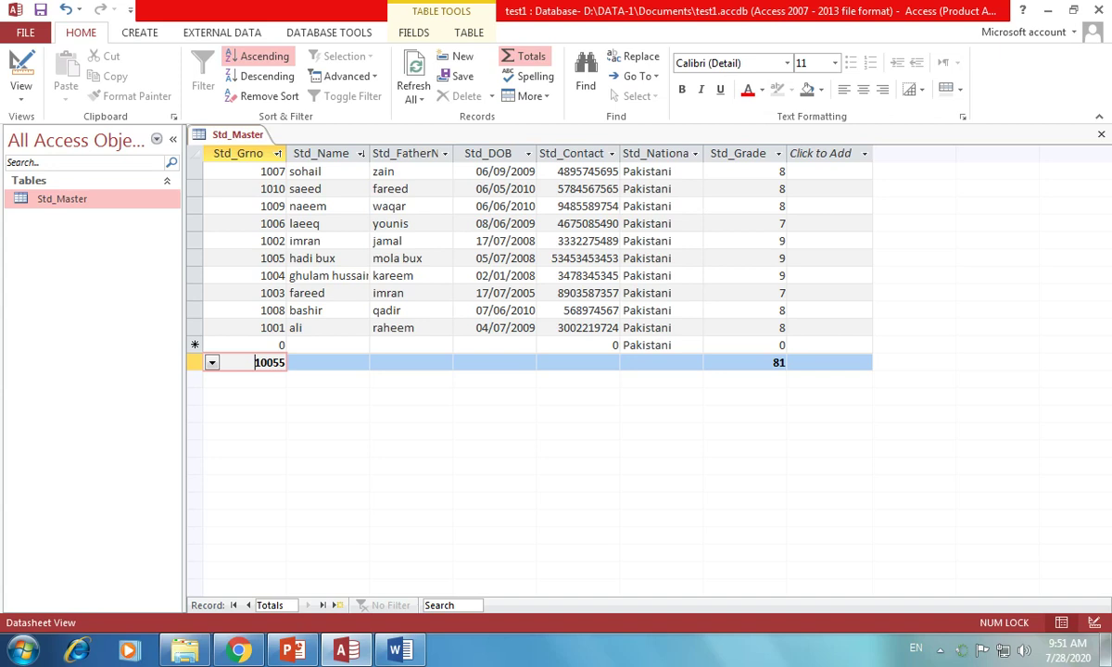
Step: Set the Std_Grade total to Average in the Totals row
{"action": "left_click", "coordinate": [742, 363]}
{"action": "left_click", "coordinate": [712, 363]}
{"action": "key", "text": "Down"}
{"action": "key", "text": "Down"}
{"action": "key", "text": "Down"}
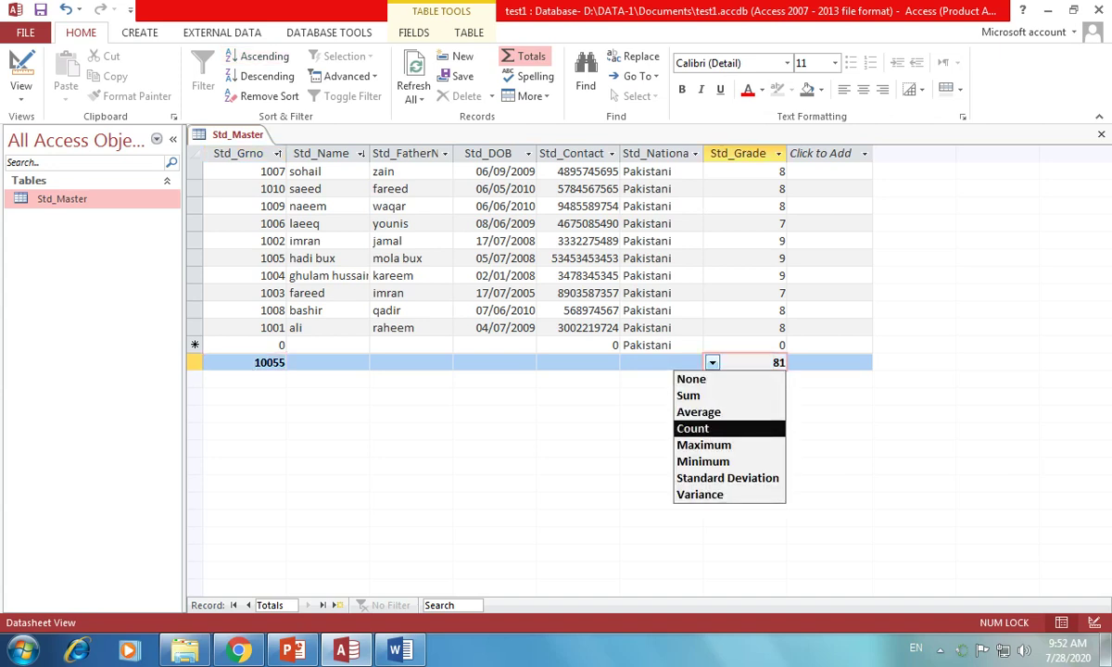
{"action": "key", "text": "Up"}
{"action": "key", "text": "Up"}
{"action": "key", "text": "Down"}
{"action": "key", "text": "Down"}
{"action": "key", "text": "Down"}
{"action": "key", "text": "Down"}
{"action": "key", "text": "Down"}
{"action": "key", "text": "Up"}
{"action": "key", "text": "Up"}
{"action": "key", "text": "Up"}
{"action": "key", "text": "Up"}
{"action": "key", "text": "Down"}
{"action": "key", "text": "Down"}
{"action": "key", "text": "Down"}
{"action": "key", "text": "Down"}
{"action": "key", "text": "Up"}
{"action": "key", "text": "Up"}
{"action": "key", "text": "Down"}
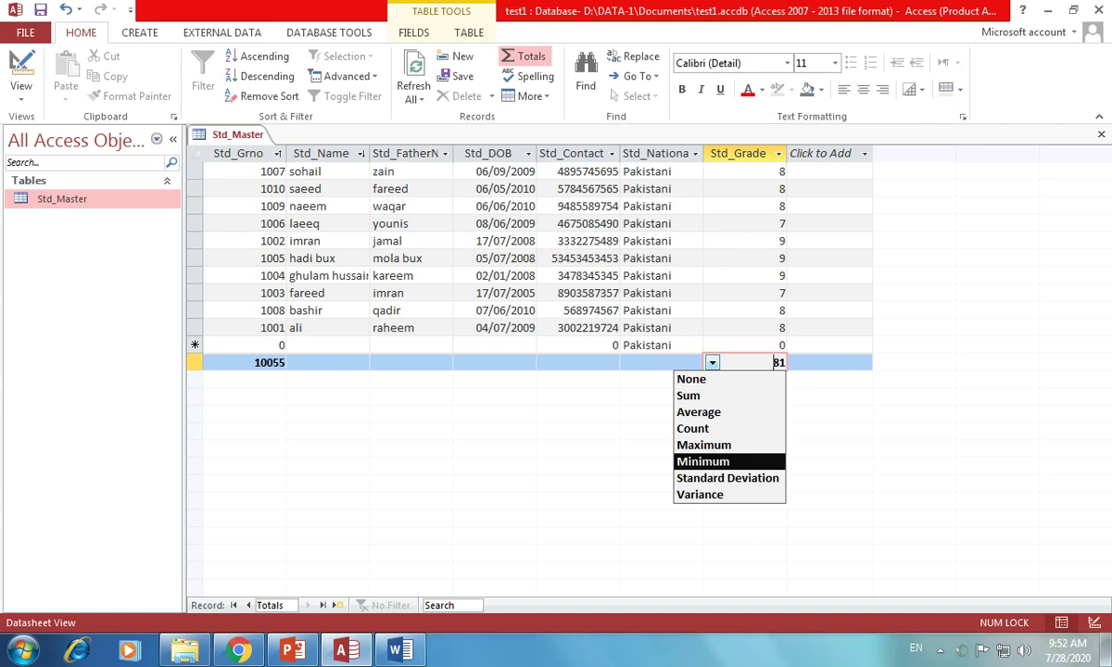
{"action": "key", "text": "Up"}
{"action": "key", "text": "Up"}
{"action": "key", "text": "Up"}
{"action": "key", "text": "Return"}
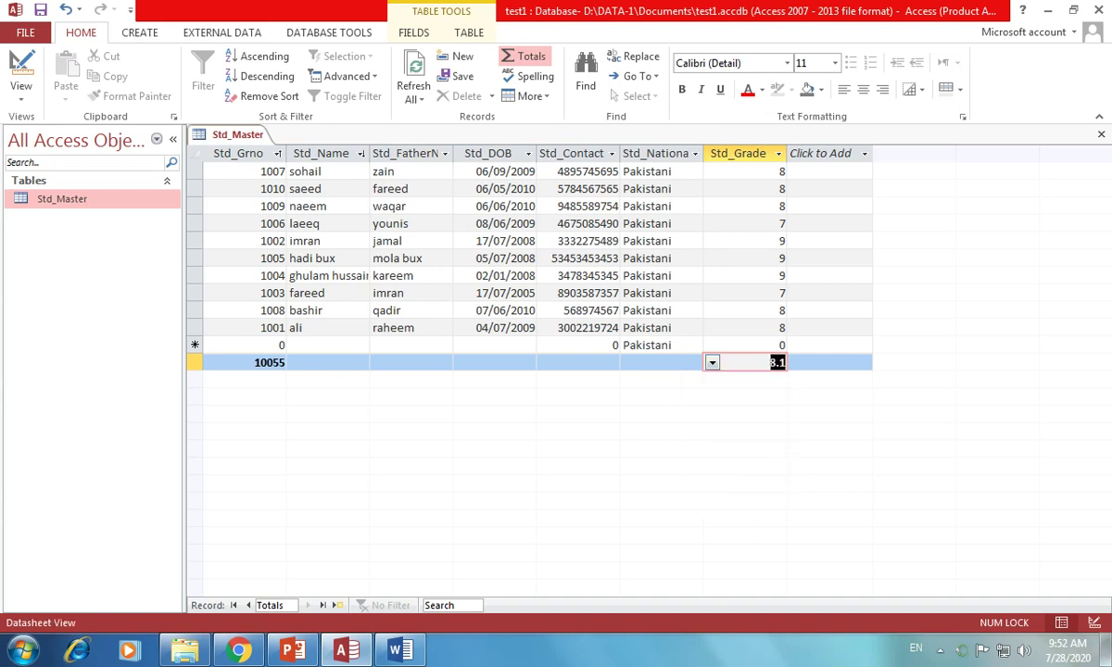
Step: Set the Std_Grno total to Maximum in the Totals row and dismiss the Windows color scheme prompt
{"action": "left_click", "coordinate": [264, 362]}
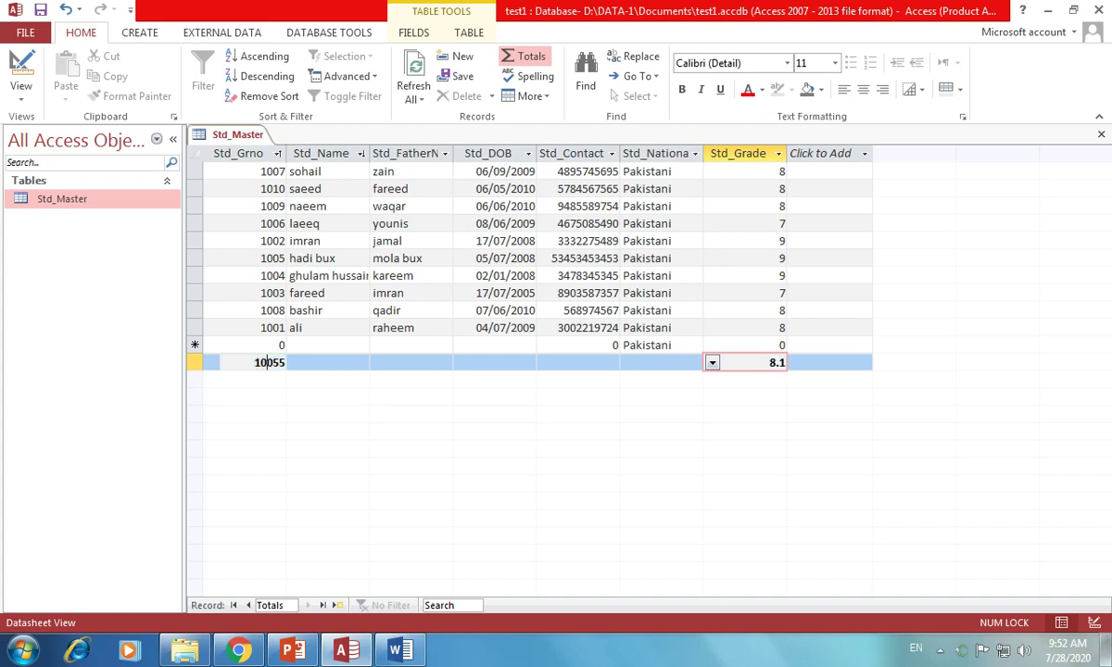
{"action": "left_click", "coordinate": [264, 362]}
{"action": "left_click", "coordinate": [212, 363]}
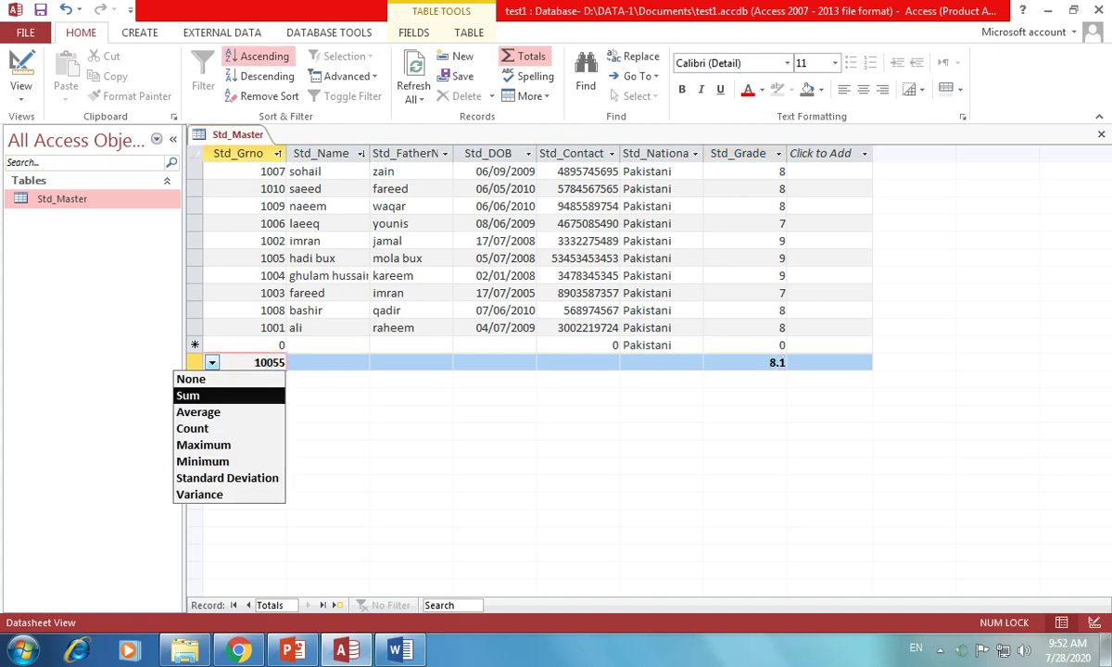
{"action": "key", "text": "Down"}
{"action": "key", "text": "Down"}
{"action": "key", "text": "Down"}
{"action": "key", "text": "Return"}
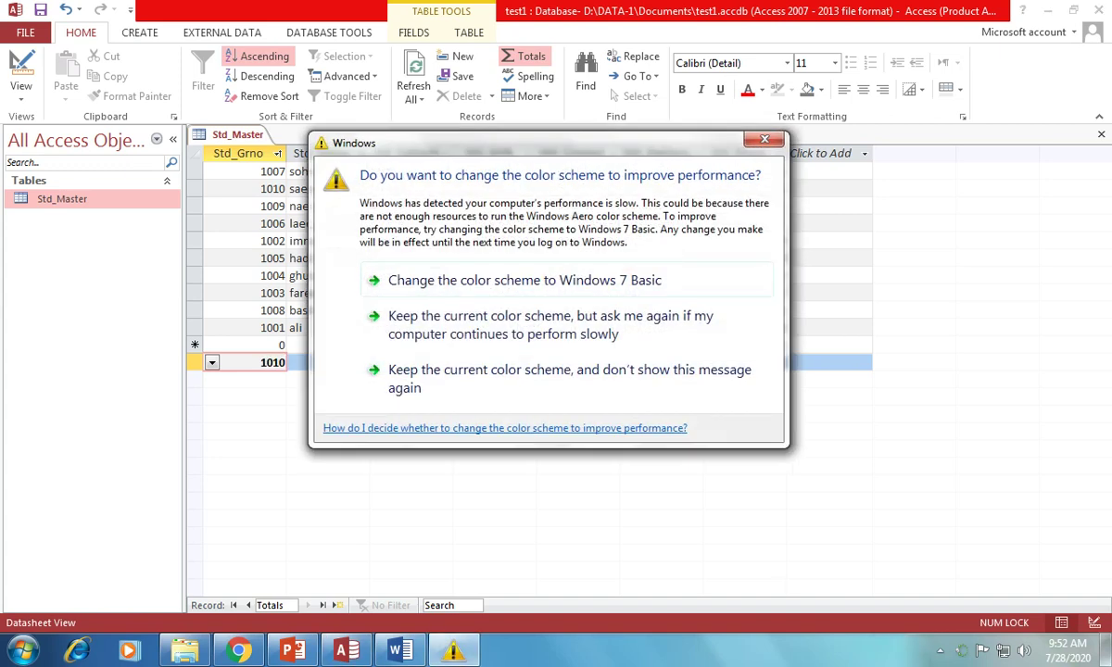
{"action": "key", "text": "Escape"}
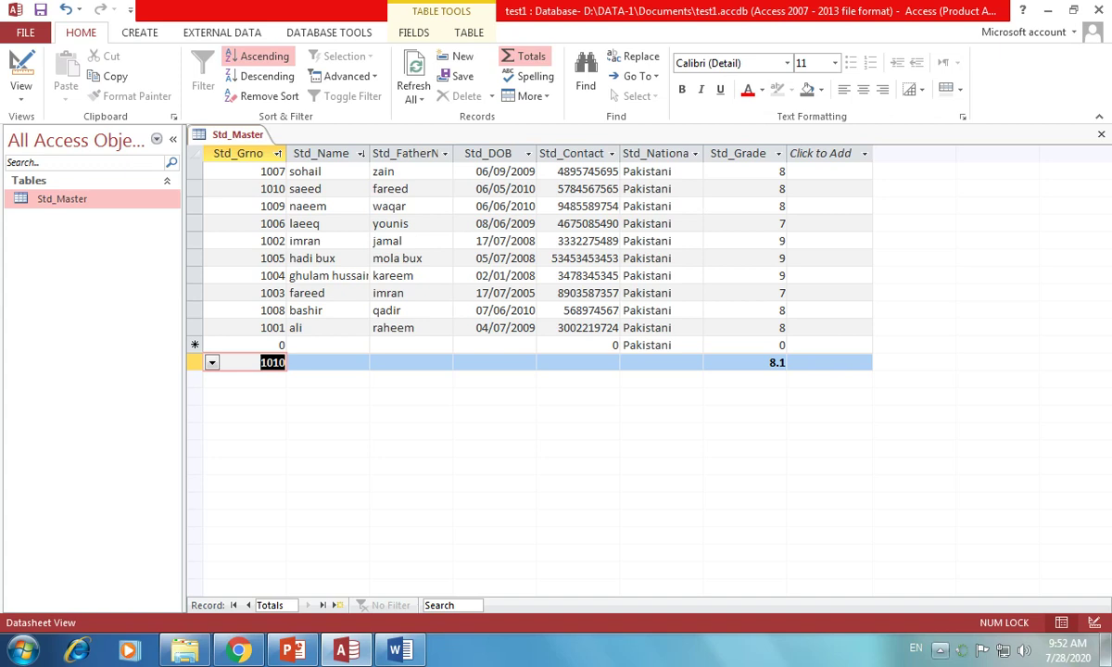
{"action": "left_click", "coordinate": [940, 649]}
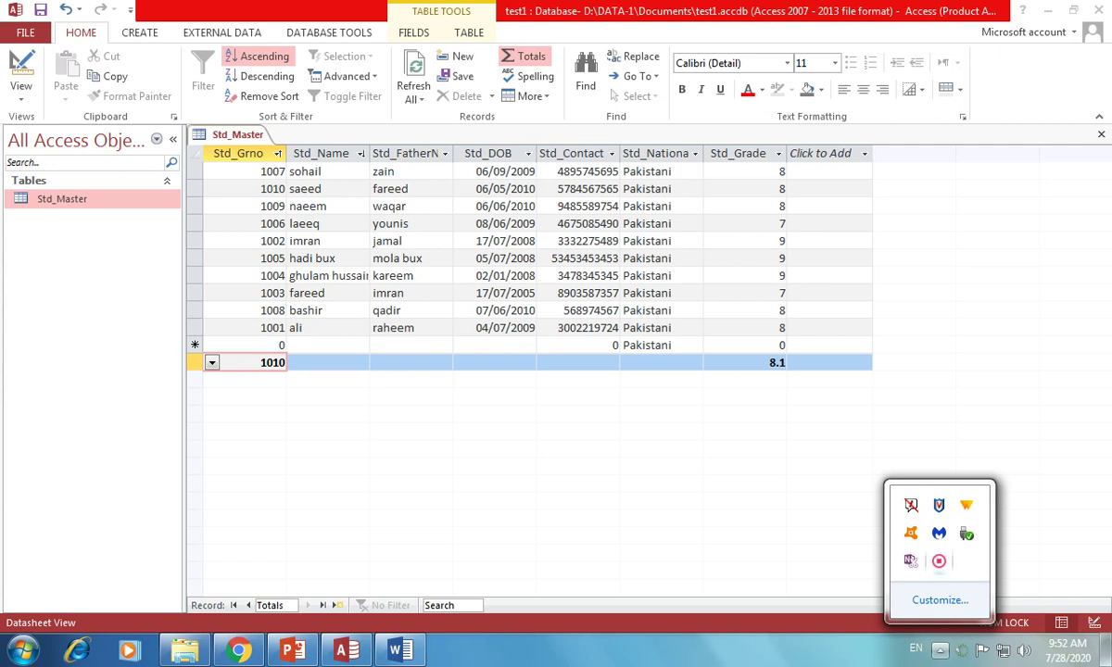
{"action": "right_click", "coordinate": [939, 561]}
{"action": "left_click", "coordinate": [1017, 581]}
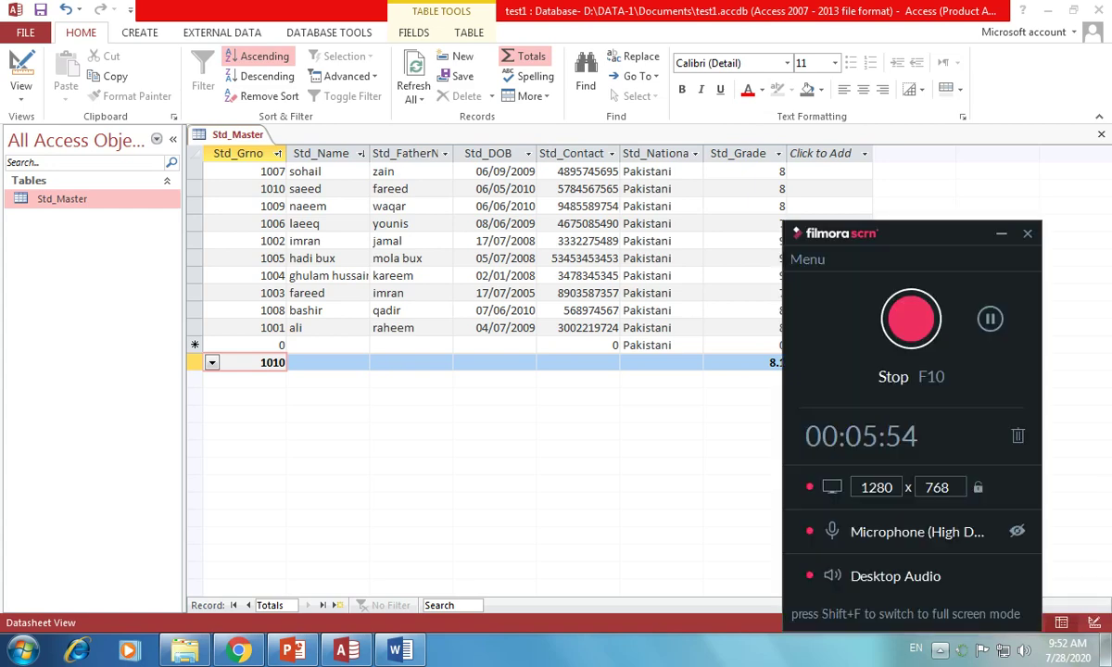